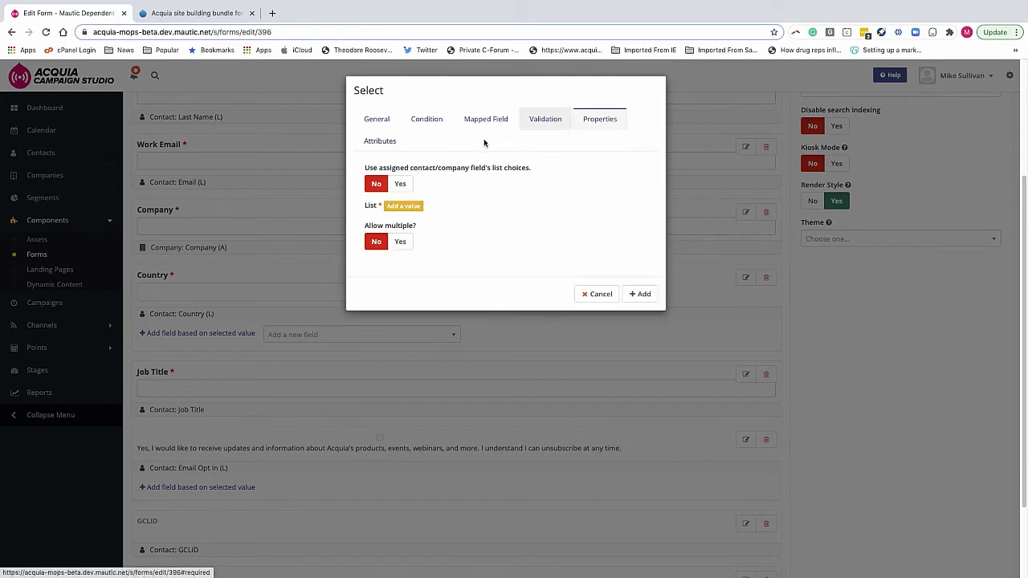
pyautogui.click(400, 184)
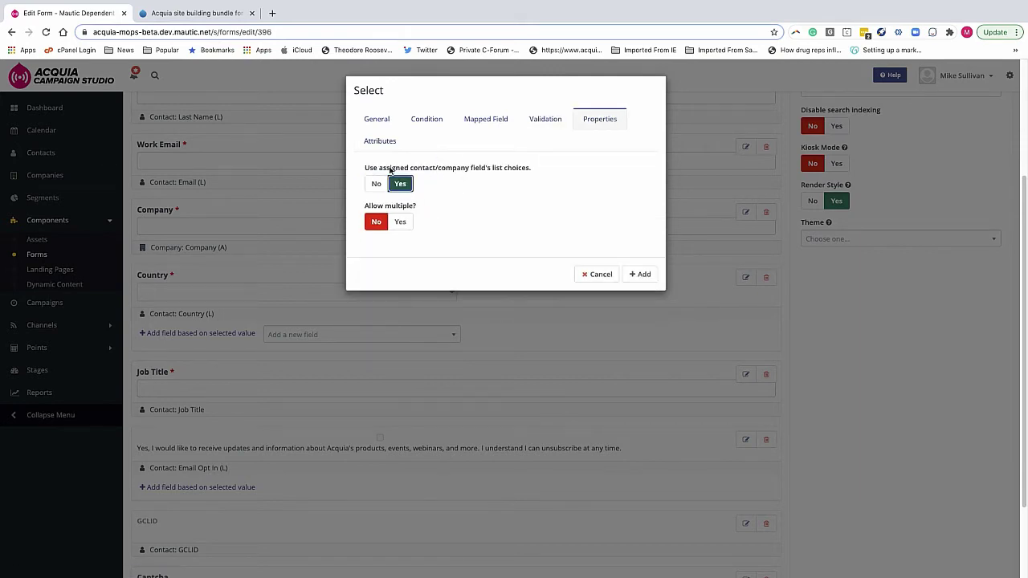
# Make the State field required, give it the HTML name 'state', and add it to the form
pyautogui.click(381, 149)
pyautogui.click(399, 184)
pyautogui.write('state')
pyautogui.click(647, 275)
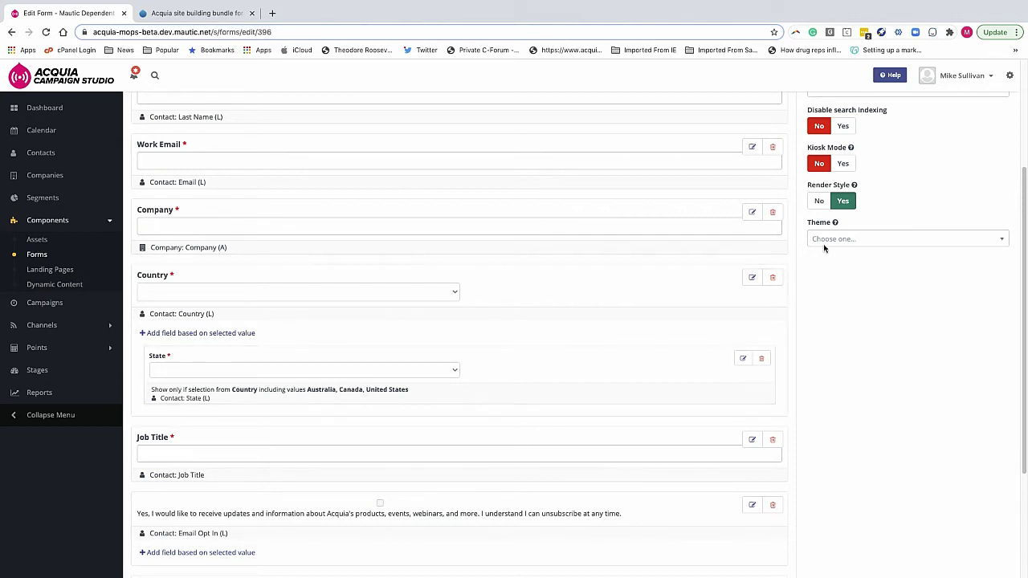
pyautogui.scroll(3, 851, 271)
# Go to the live webinar registration form and clear its selected Country
pyautogui.click(225, 14)
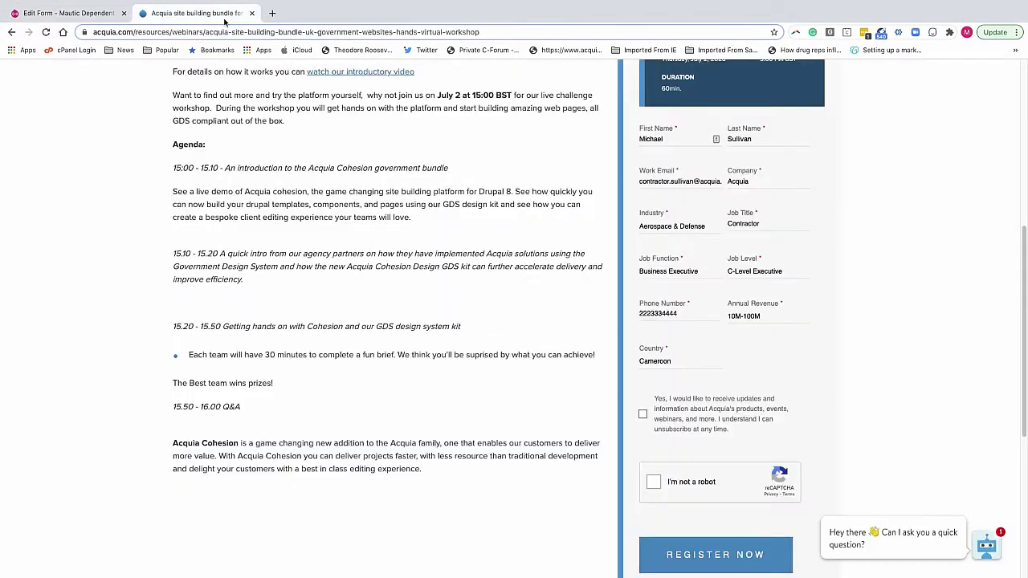
pyautogui.scroll(2, 418, 318)
pyautogui.scroll(2, 420, 318)
pyautogui.scroll(-3, 421, 319)
pyautogui.scroll(-1, 420, 319)
pyautogui.click(663, 423)
pyautogui.click(661, 72)
# Choose Australia as Country and New South Wales as State
pyautogui.click(688, 423)
pyautogui.scroll(-3, 680, 517)
pyautogui.click(681, 499)
pyautogui.click(779, 420)
pyautogui.click(718, 439)
# Change Country to Canada and bring up the list of Canadian provinces
pyautogui.click(673, 423)
pyautogui.scroll(-4, 674, 443)
pyautogui.scroll(-2, 675, 444)
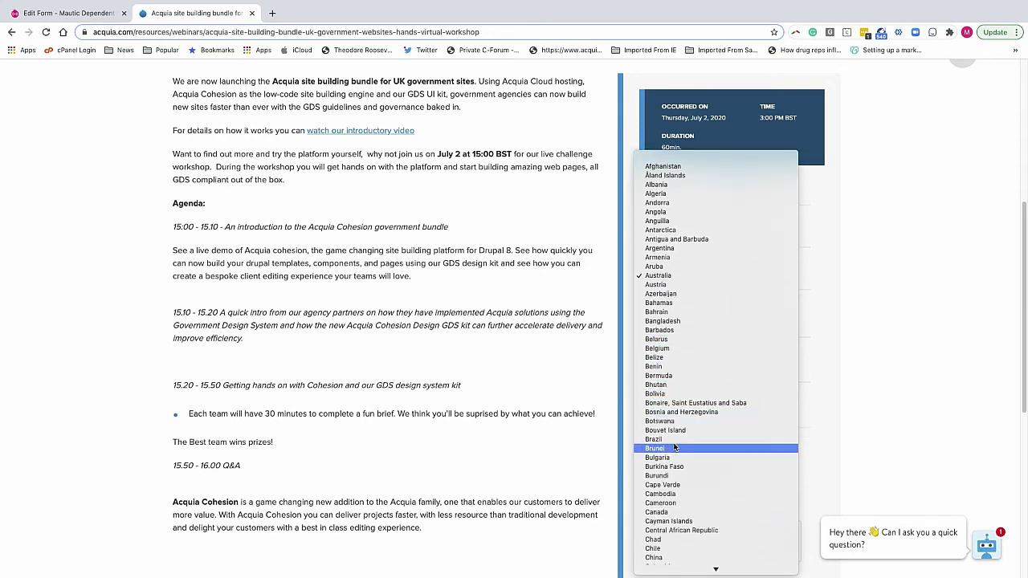
pyautogui.click(674, 511)
pyautogui.click(745, 420)
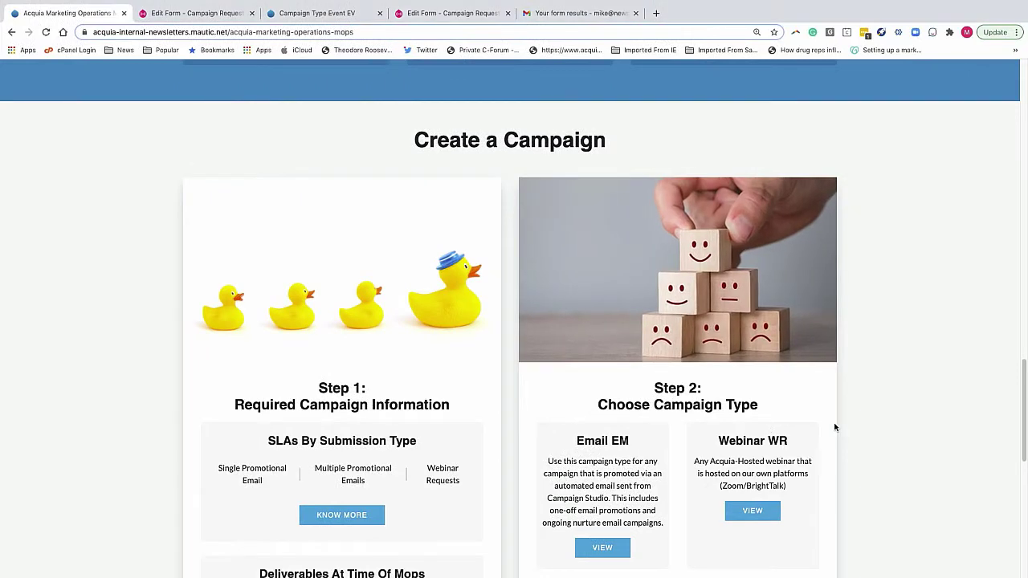
pyautogui.scroll(-1, 834, 427)
pyautogui.scroll(3, 834, 428)
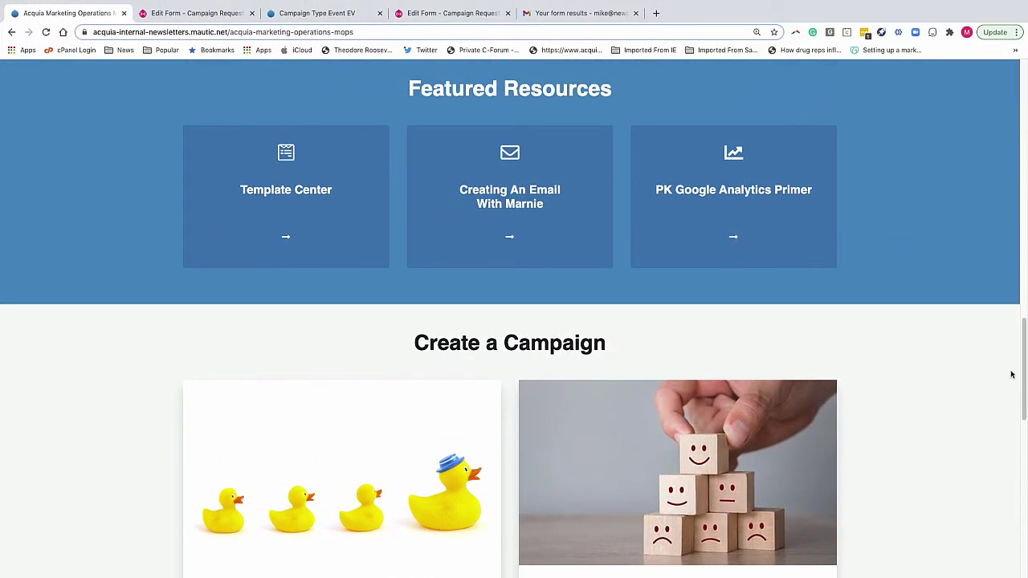
pyautogui.moveTo(1025, 379); pyautogui.dragTo(1014, 202)
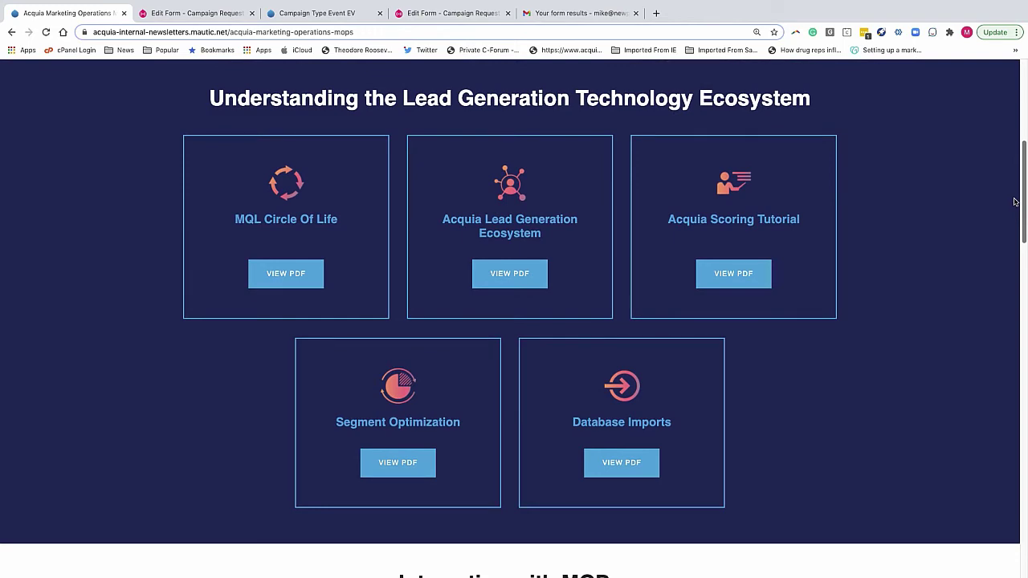
pyautogui.moveTo(1014, 201); pyautogui.dragTo(988, 366)
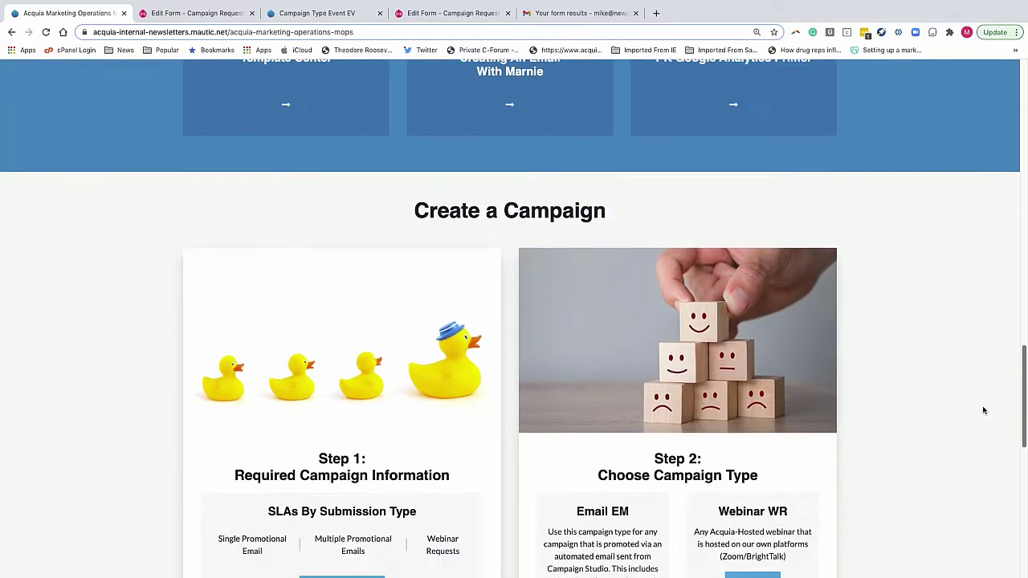
pyautogui.scroll(-4, 982, 411)
pyautogui.scroll(-1, 995, 481)
# Review the Campaign Type dependent fields in the Campaign Request editor, then view the live Event EV page
pyautogui.click(214, 17)
pyautogui.moveTo(1024, 482); pyautogui.dragTo(1002, 104)
pyautogui.click(344, 15)
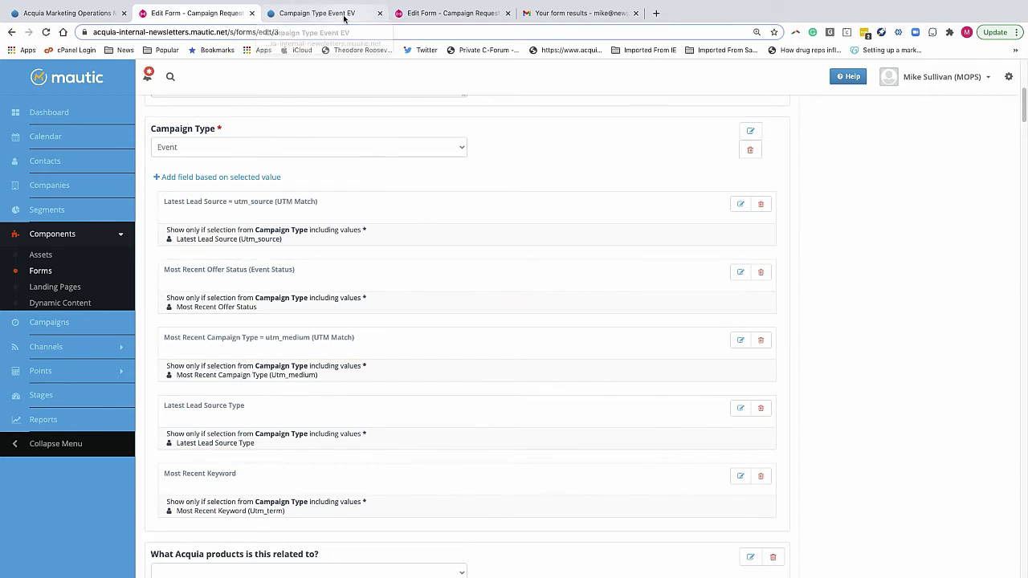
pyautogui.scroll(10, 970, 289)
# Set the related Acquia product to Marketing Cloud
pyautogui.scroll(15, 970, 289)
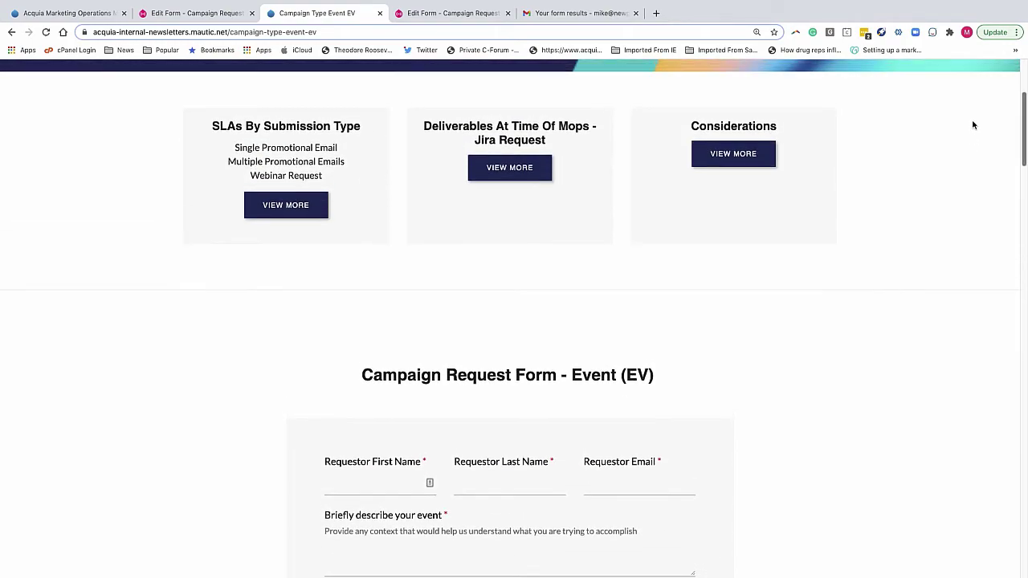
pyautogui.scroll(-3, 973, 122)
pyautogui.scroll(-5, 977, 142)
pyautogui.scroll(-2, 982, 191)
pyautogui.click(688, 163)
pyautogui.click(659, 155)
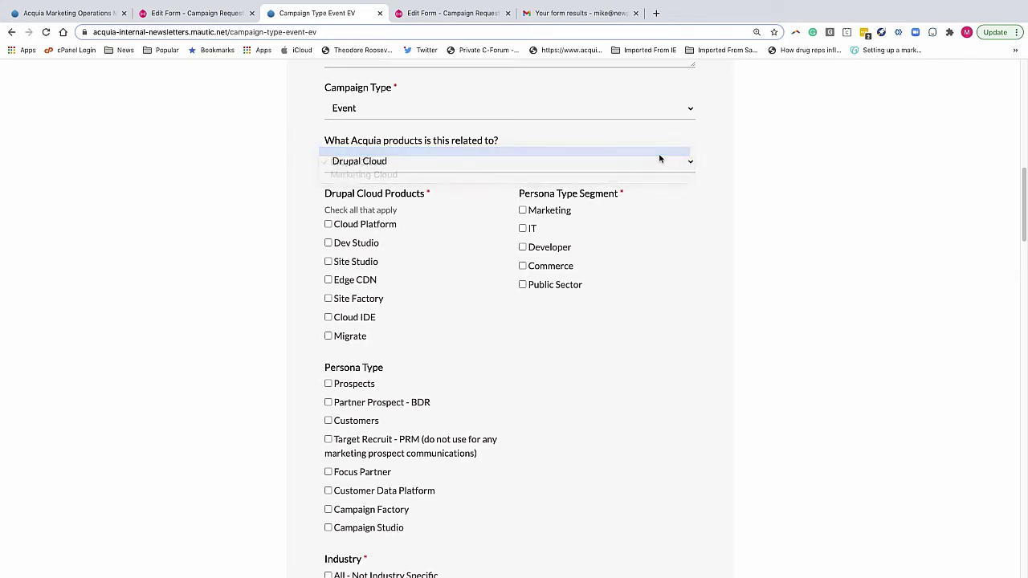
pyautogui.click(691, 163)
pyautogui.click(607, 184)
# Set Event Type to Acquia Engage
pyautogui.scroll(-7, 641, 262)
pyautogui.scroll(-5, 641, 267)
pyautogui.click(690, 355)
pyautogui.click(688, 365)
# Select More than Two Speakers and tick Japan as a target region
pyautogui.scroll(-5, 560, 462)
pyautogui.click(326, 318)
pyautogui.click(328, 373)
pyautogui.scroll(-1, 361, 371)
pyautogui.scroll(-10, 494, 400)
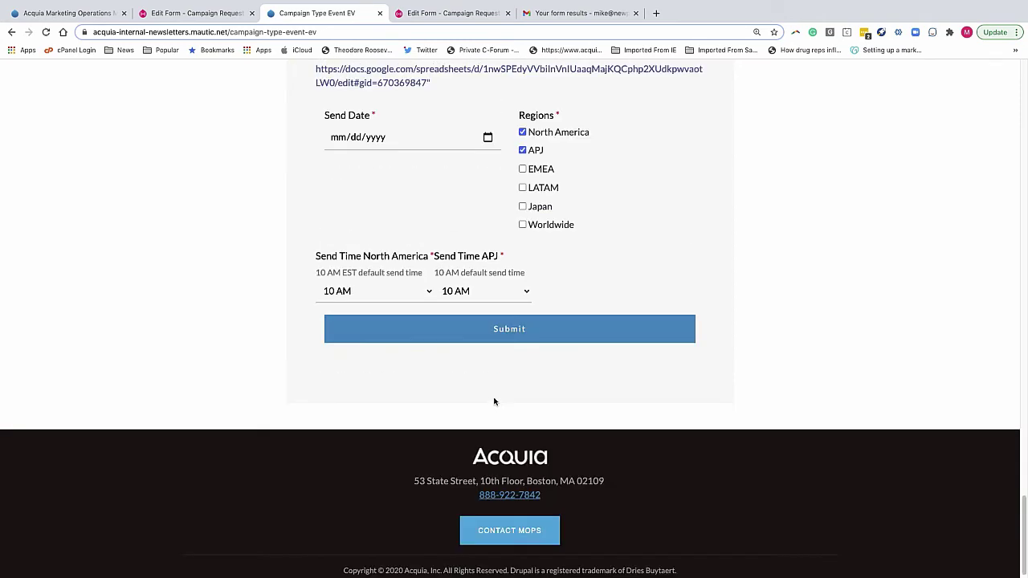
pyautogui.click(523, 206)
# Return to the Campaign Request form editor to see Event Type's dependent fields
pyautogui.click(443, 14)
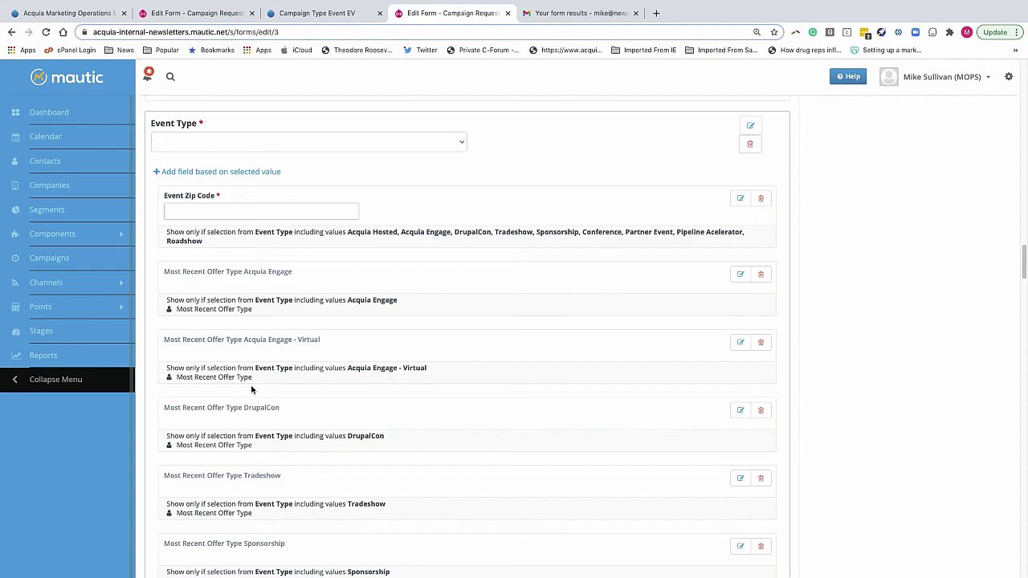
# Switch to the webinar registration page showing Country Canada and State Alberta
pyautogui.hotkey('ctrl', 'Left')
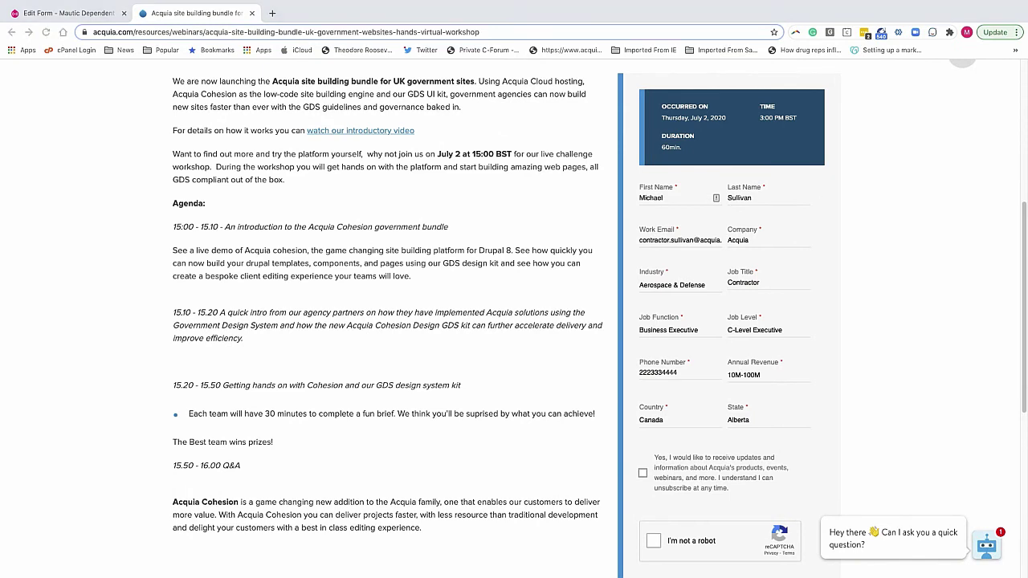